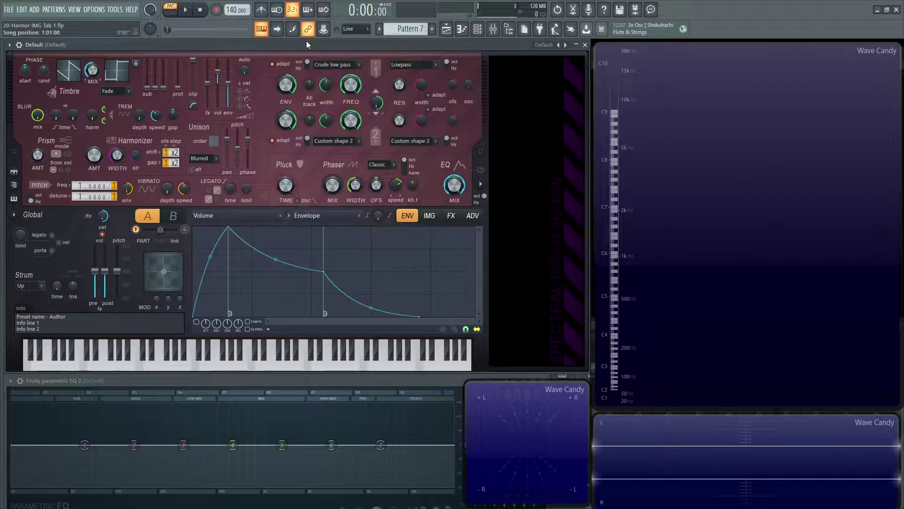
# Step: Load the Laurie Webb Feel It vocal sample into Harmor's image synthesis section and audition it with a note
pyautogui.click(429, 217)
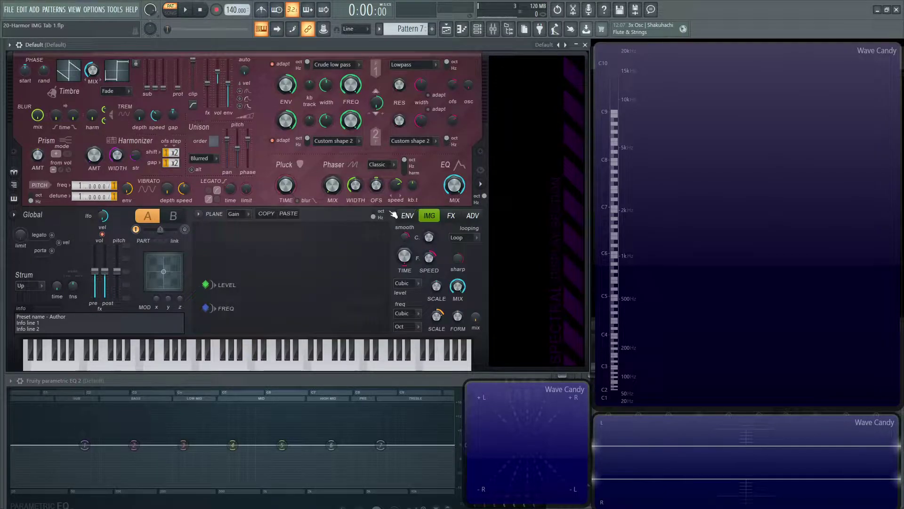
pyautogui.moveTo(4, 286)
pyautogui.click(53, 263)
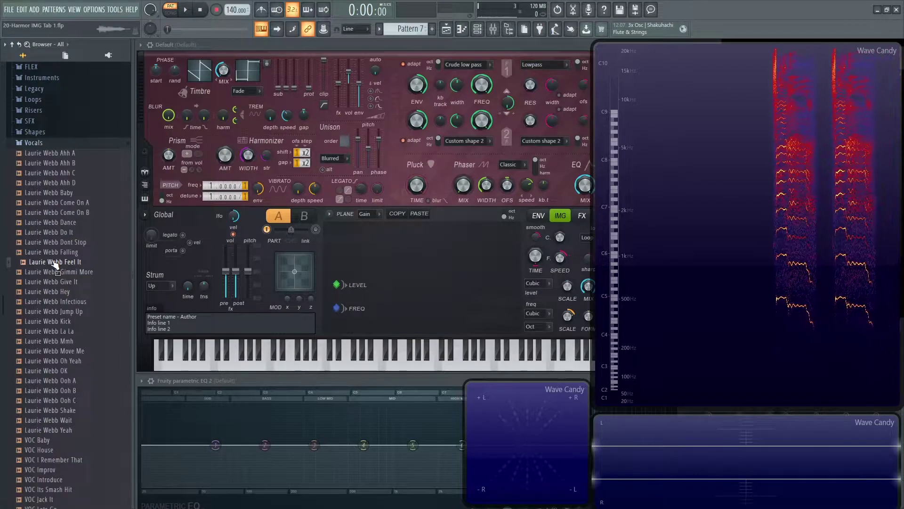
pyautogui.moveTo(55, 264); pyautogui.dragTo(355, 267)
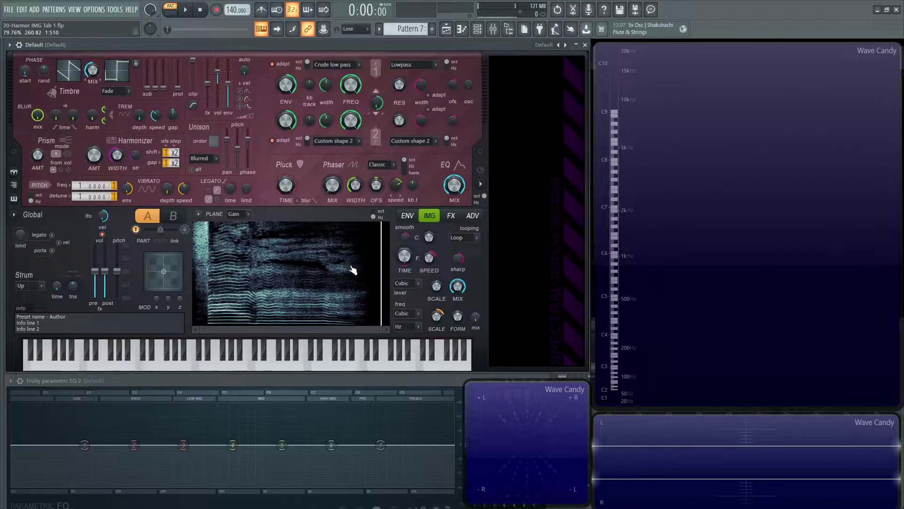
pyautogui.press('q')
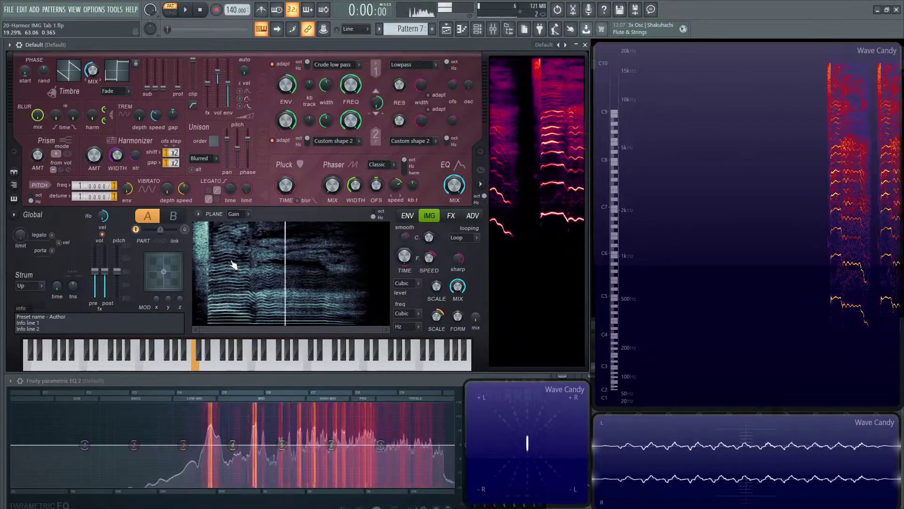
# Step: Preview the original Laurie Webb Feel It sample, set the image looping to Ping pong and play a note
pyautogui.moveTo(2, 256)
pyautogui.click(48, 263)
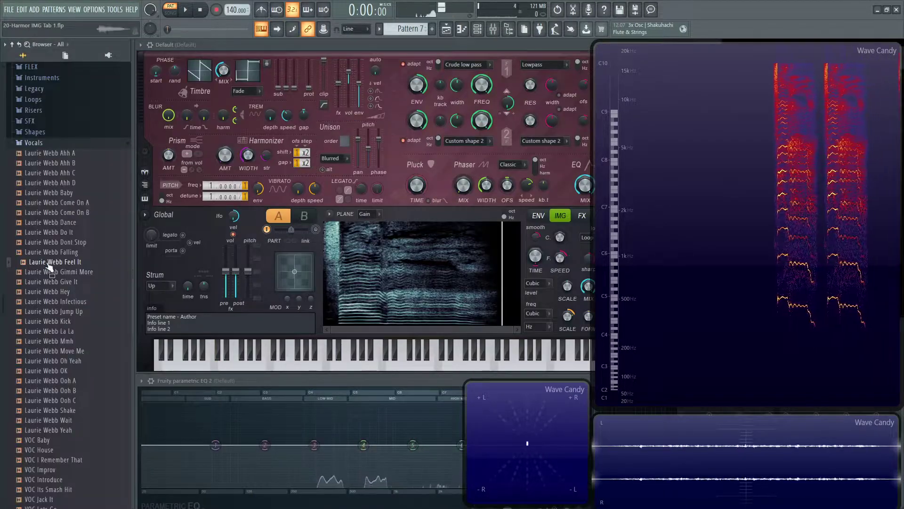
pyautogui.moveTo(49, 267); pyautogui.dragTo(539, 233)
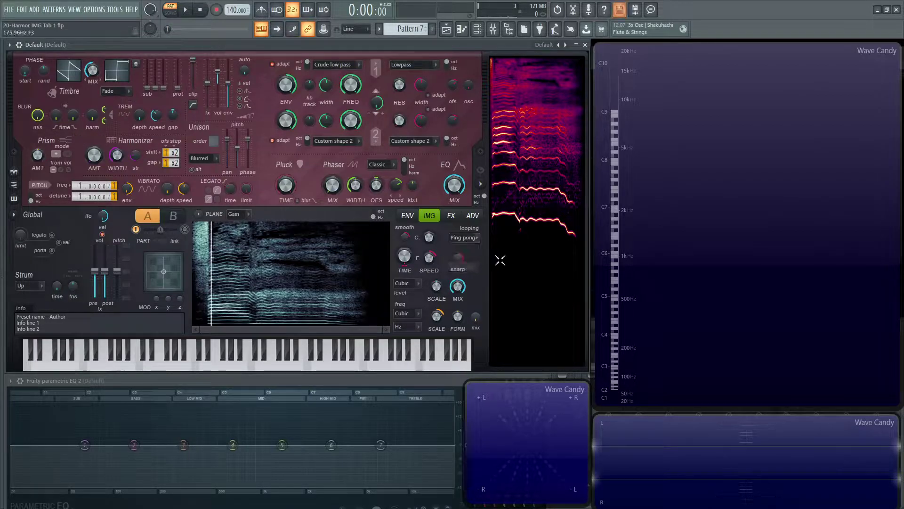
pyautogui.press('q')
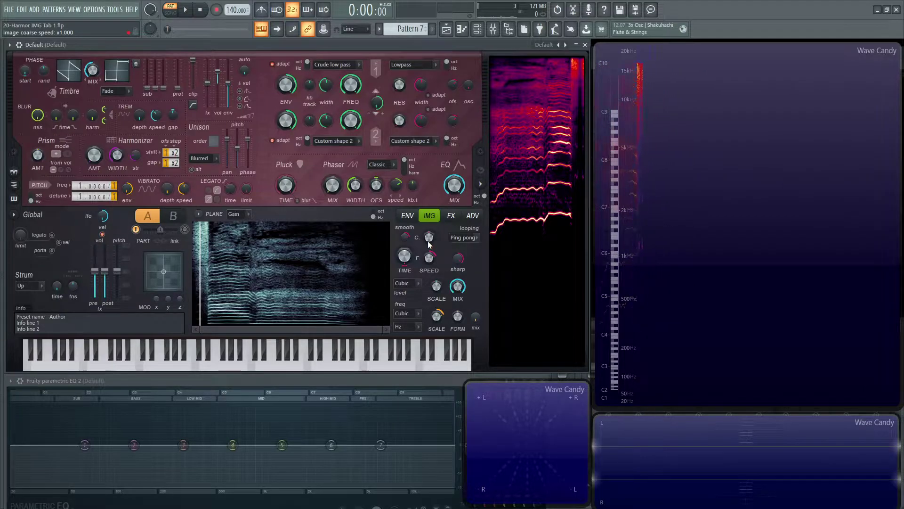
# Step: Play notes while slowing the image coarse speed to x0.016, and restore it to x1.000
pyautogui.press('q')
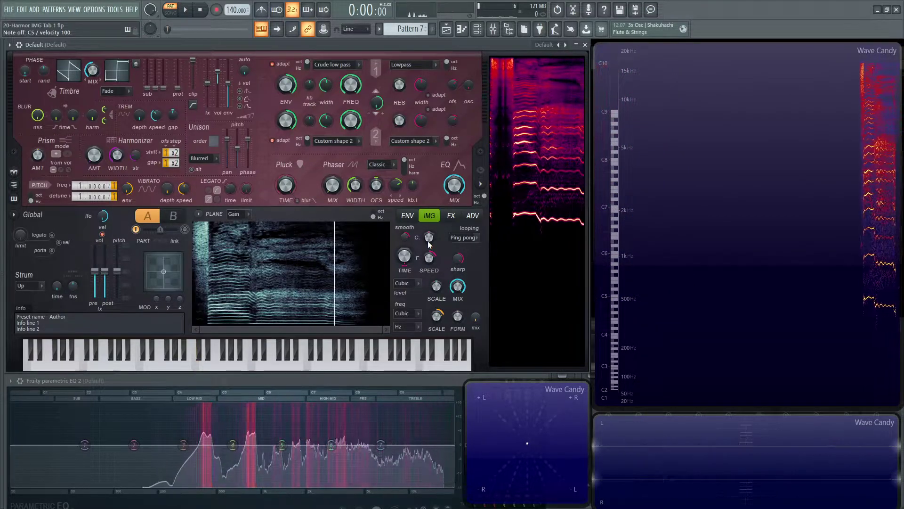
pyautogui.press('z')
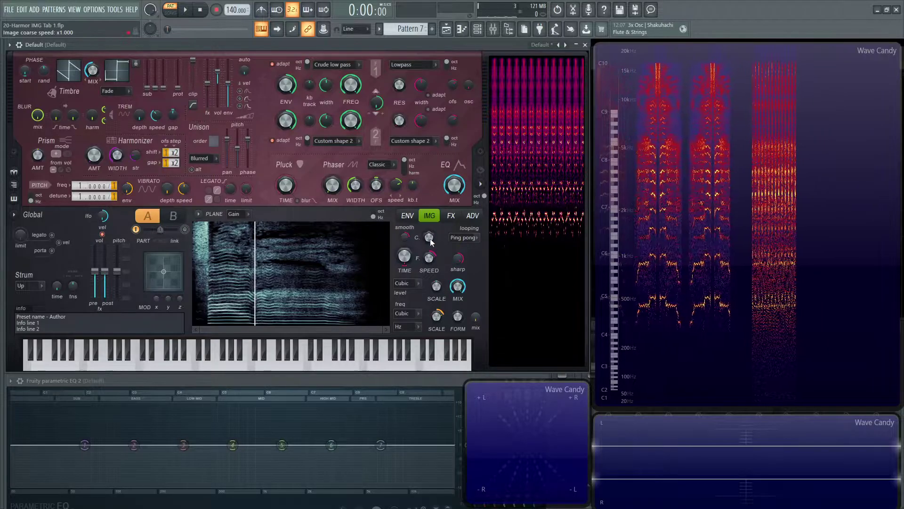
pyautogui.press('q')
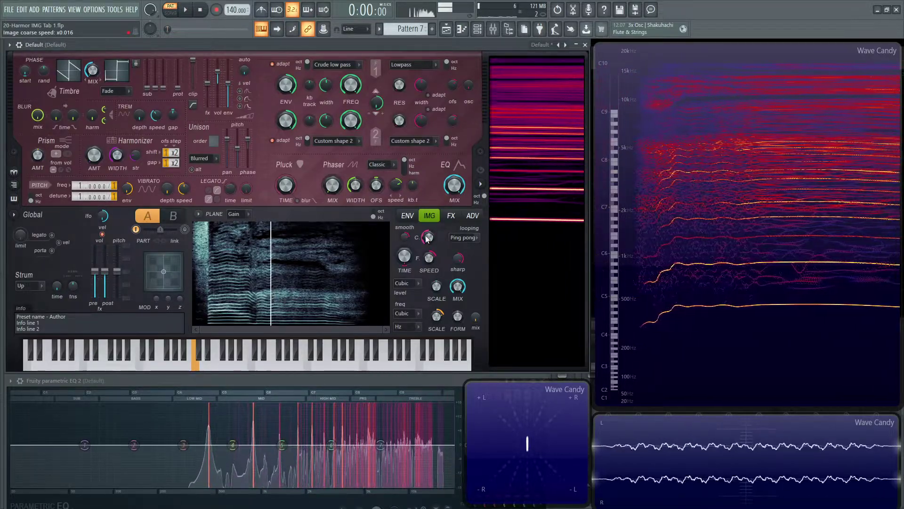
pyautogui.moveTo(429, 237); pyautogui.dragTo(428, 261)
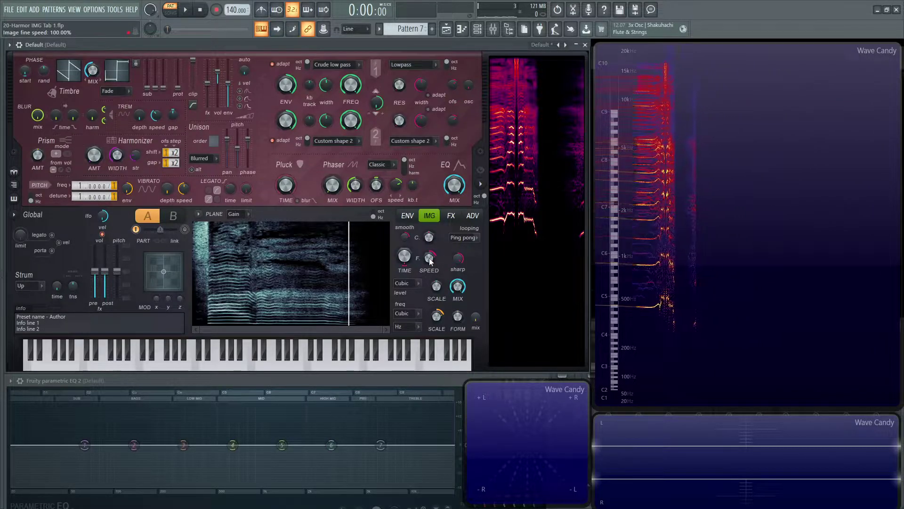
# Step: Lower the image fine speed to -200% while a note plays, and restore it to 100%
pyautogui.press('q')
pyautogui.moveTo(429, 259); pyautogui.dragTo(430, 301)
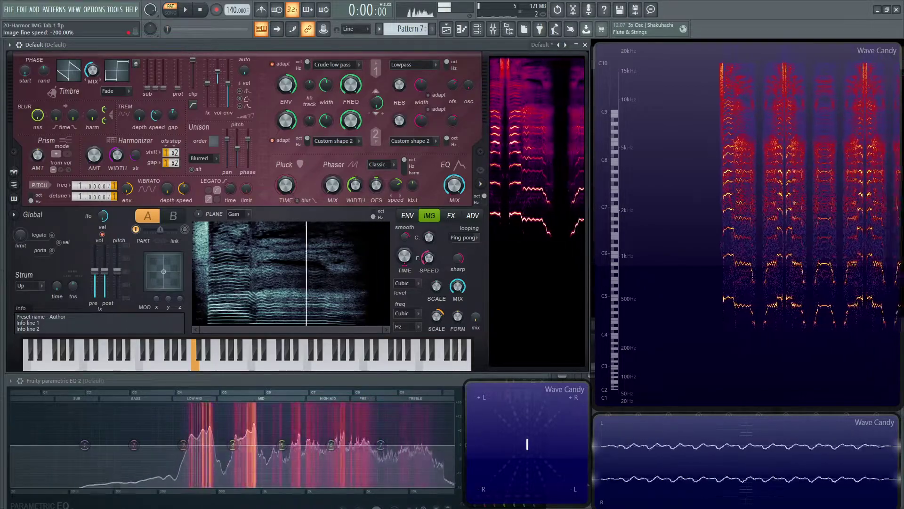
pyautogui.moveTo(430, 301)
pyautogui.mouseDown()
pyautogui.moveTo(429, 257)
pyautogui.moveTo(429, 301)
pyautogui.mouseUp()
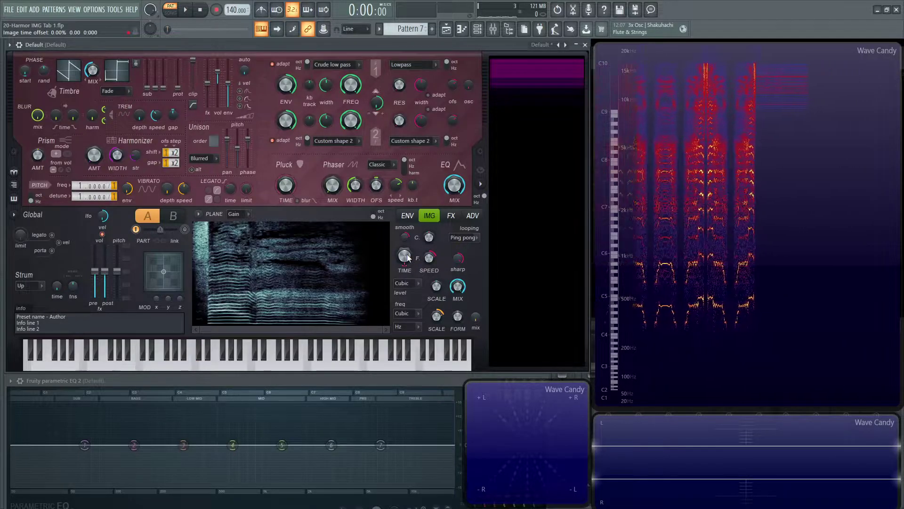
# Step: Raise the image time offset to about 8% and retrigger the note repeatedly for a stutter effect
pyautogui.press('q')
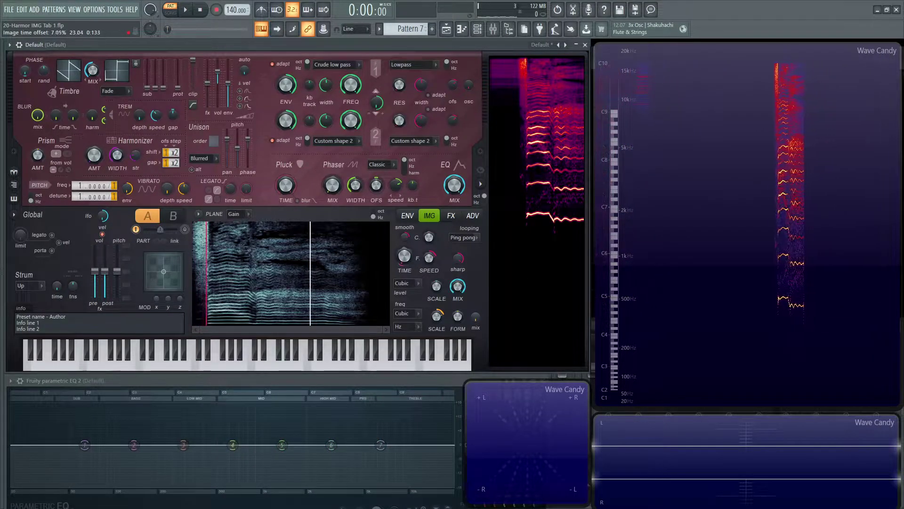
pyautogui.press('q')
pyautogui.press('q')
pyautogui.press('q')
pyautogui.press('q')
pyautogui.press('q')
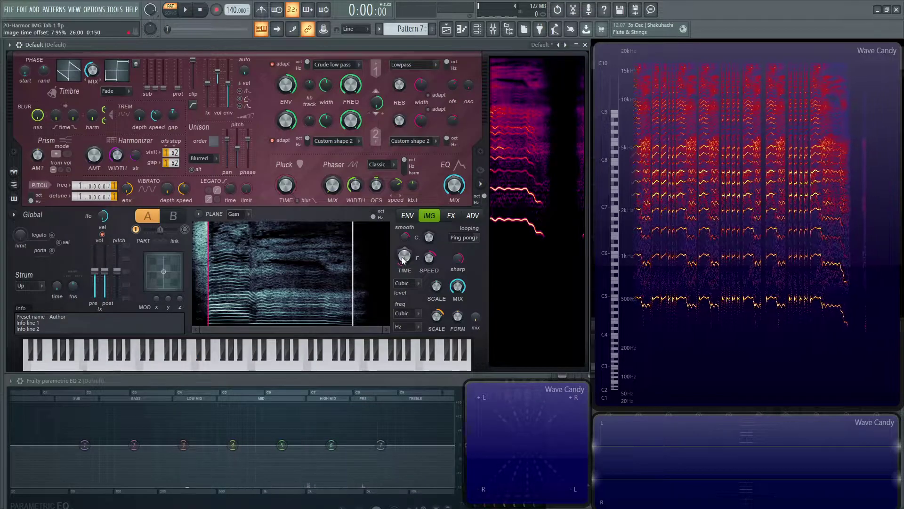
# Step: Open the image time offset's envelope for editing, return to the image settings and reset the offset to 0.00%
pyautogui.rightClick(404, 255)
pyautogui.click(421, 281)
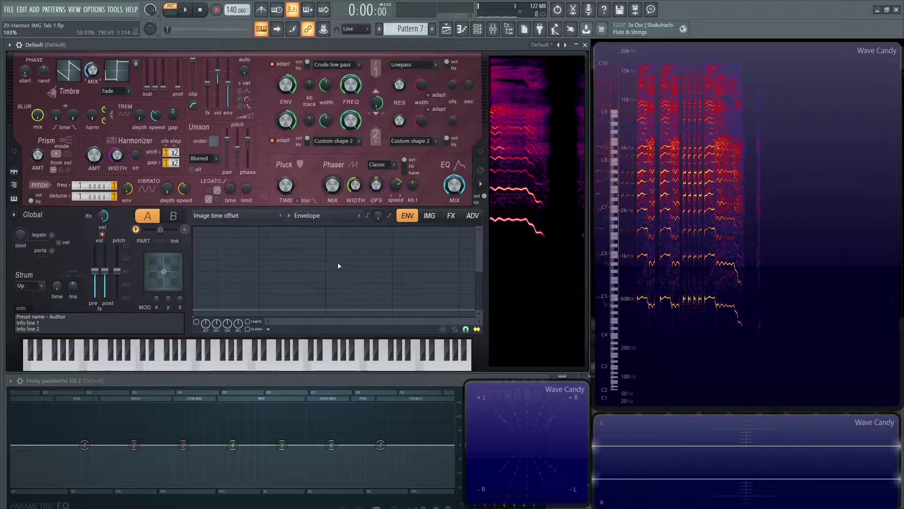
pyautogui.click(430, 216)
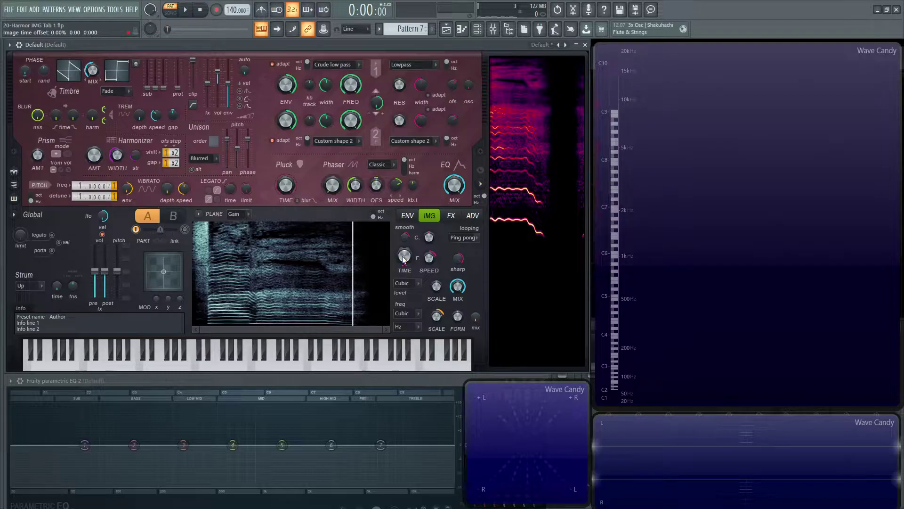
# Step: Raise the formant mix to full and play notes while varying the formant shift, returning the shift to +0.00 cent
pyautogui.press('q')
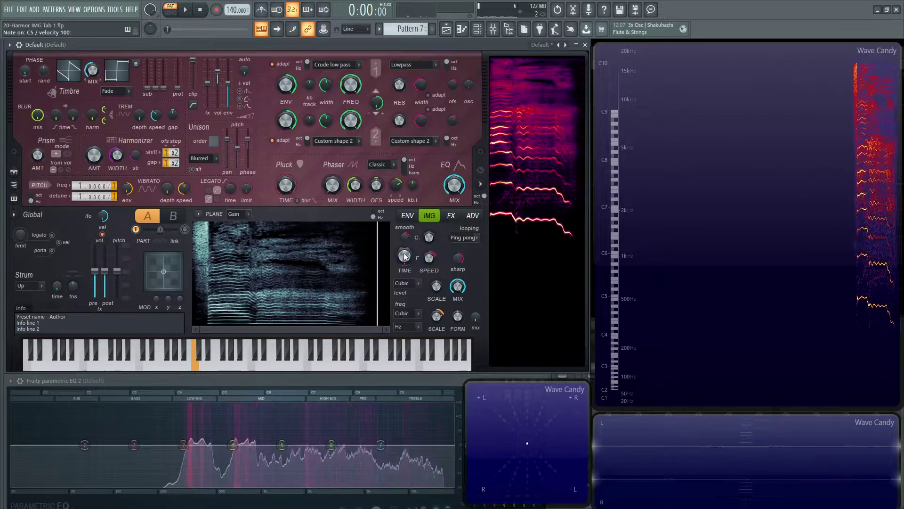
pyautogui.press('z')
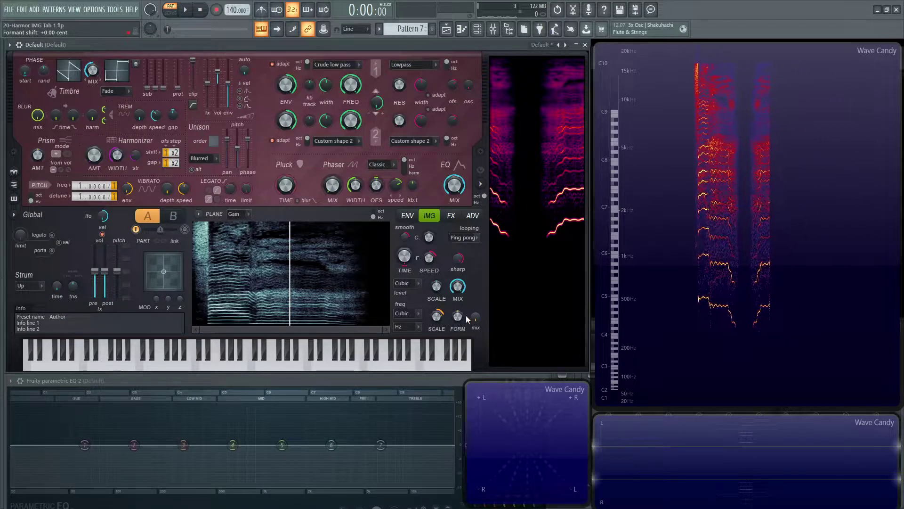
pyautogui.moveTo(476, 318); pyautogui.dragTo(476, 264)
pyautogui.press('q')
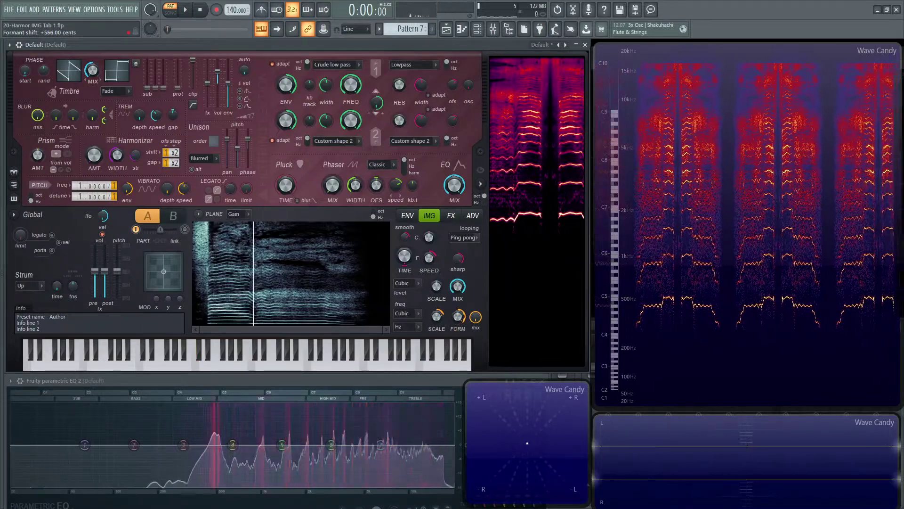
pyautogui.moveTo(458, 318); pyautogui.dragTo(457, 321)
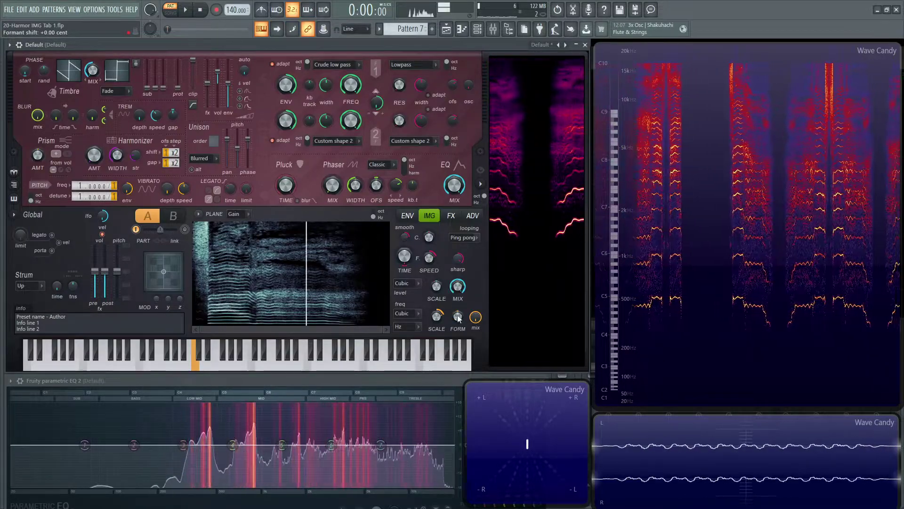
pyautogui.click(195, 362)
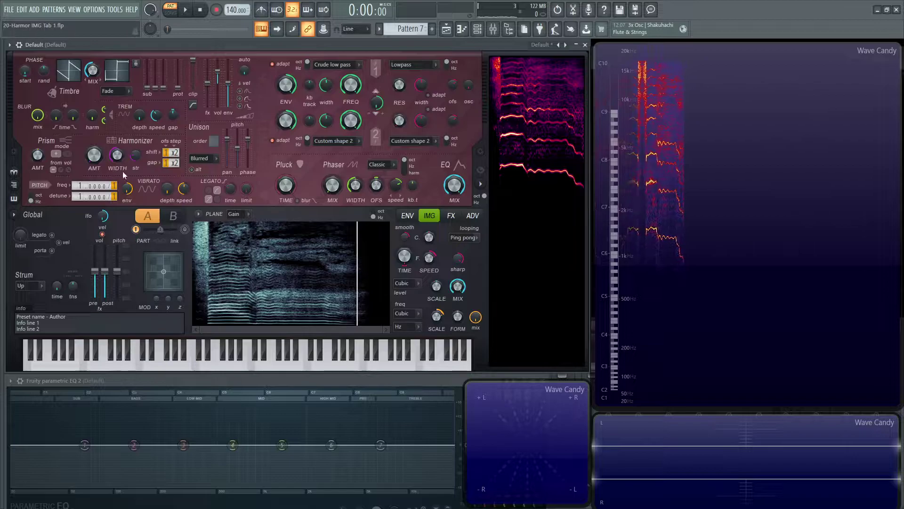
pyautogui.hotkey('alt', 'F8')
pyautogui.hotkey('alt', 'F8')
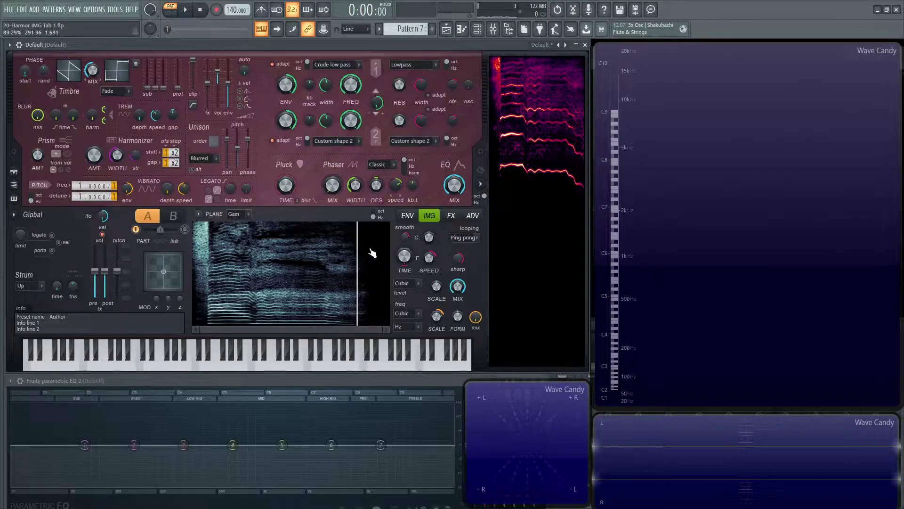
# Step: Enable Harmor's built-in delay and reverb effects for the vocal
pyautogui.click(451, 218)
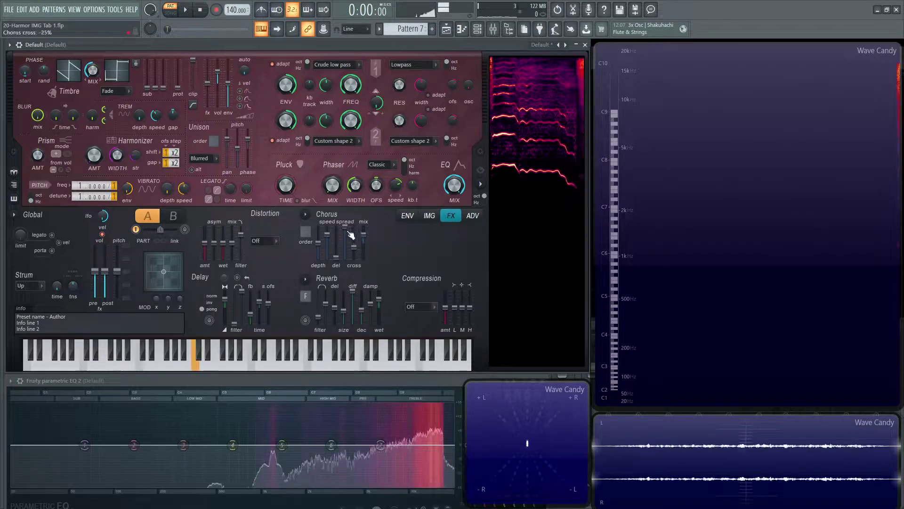
pyautogui.click(209, 320)
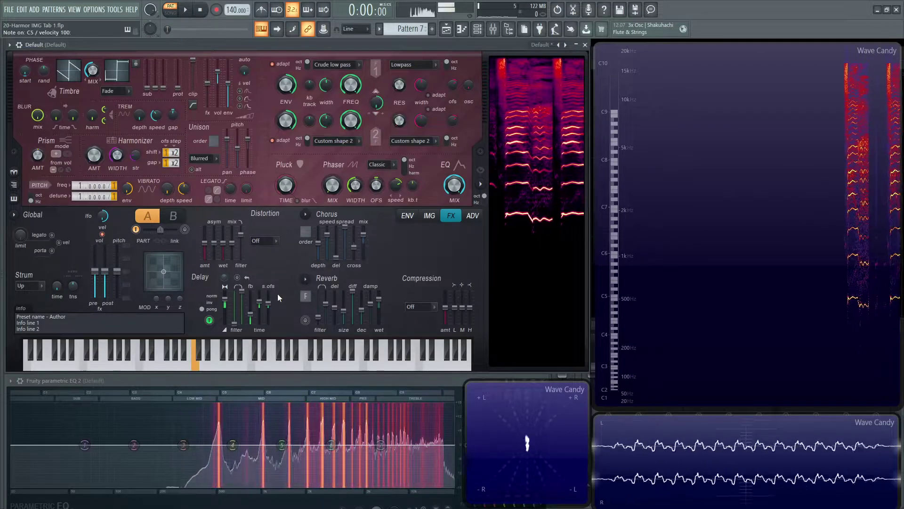
pyautogui.click(305, 320)
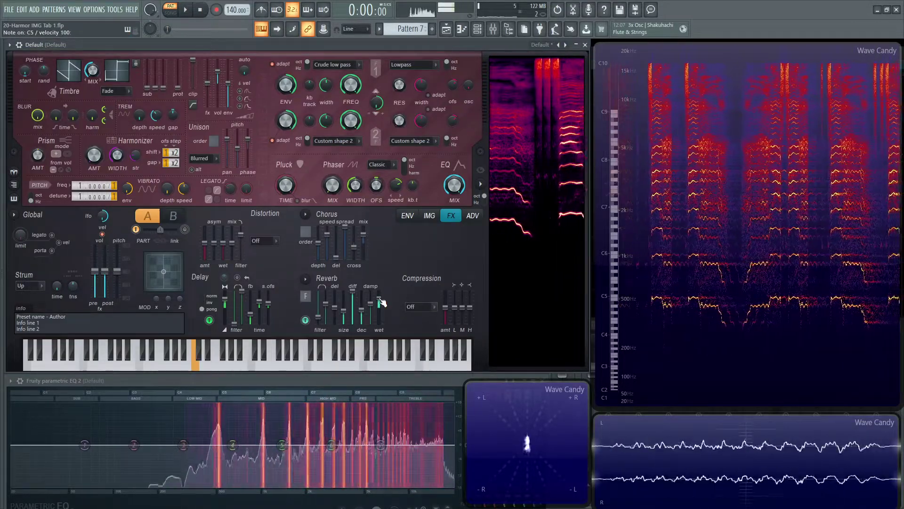
# Step: Move the image time offset slightly past the start of the vocal image and retrigger the note repeatedly
pyautogui.click(430, 216)
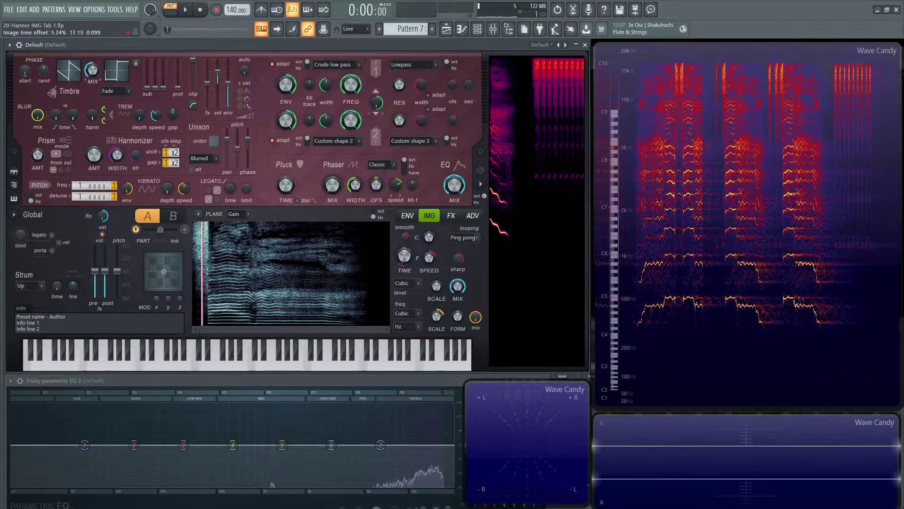
pyautogui.press('q')
pyautogui.press('q')
pyautogui.press('q')
pyautogui.press('q')
pyautogui.press('q')
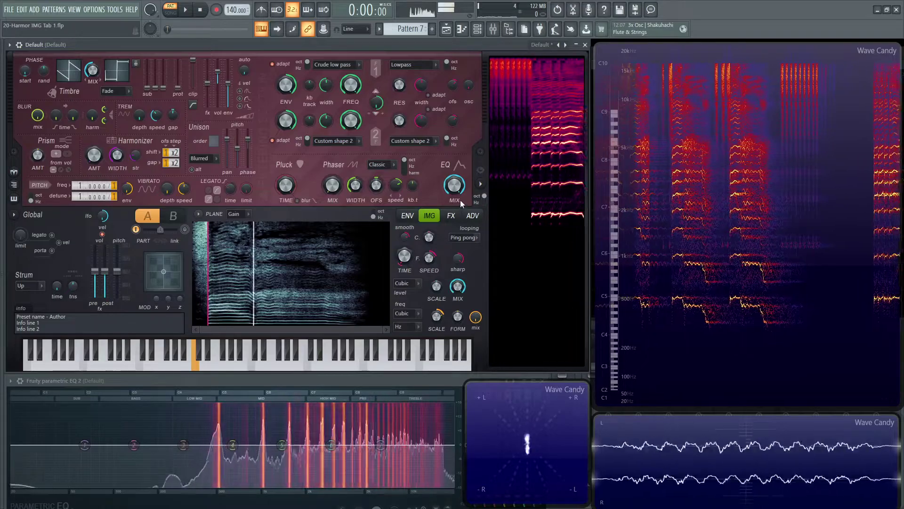
# Step: Try Classic distortion on the vocal with its wet volume at 45%, and switch the distortion off again
pyautogui.click(451, 215)
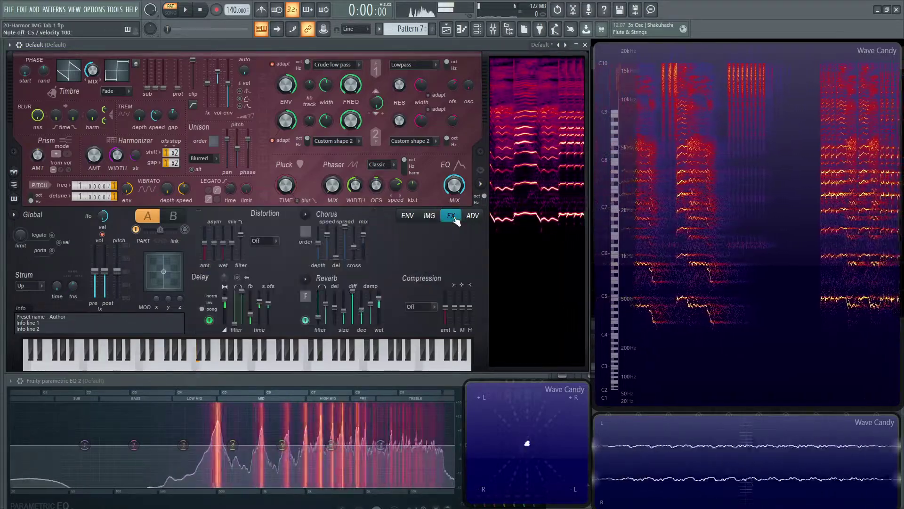
pyautogui.click(262, 241)
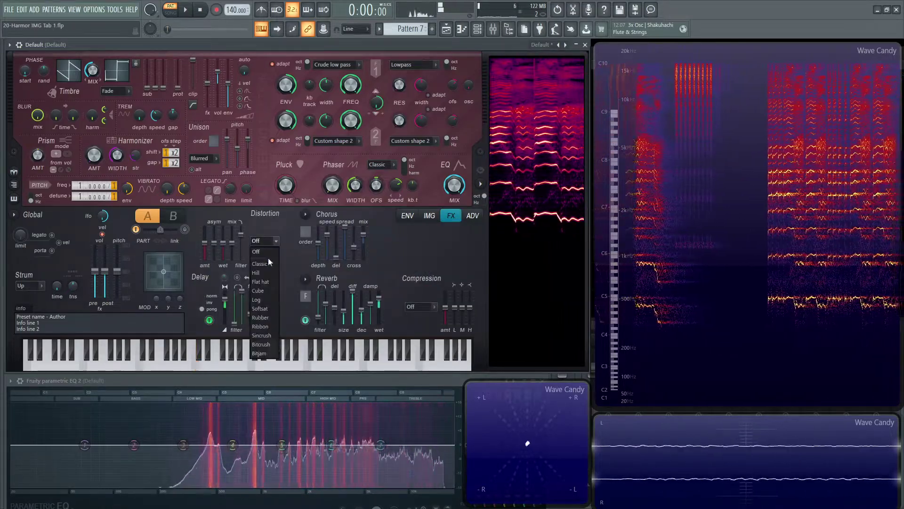
pyautogui.click(268, 264)
pyautogui.press('z')
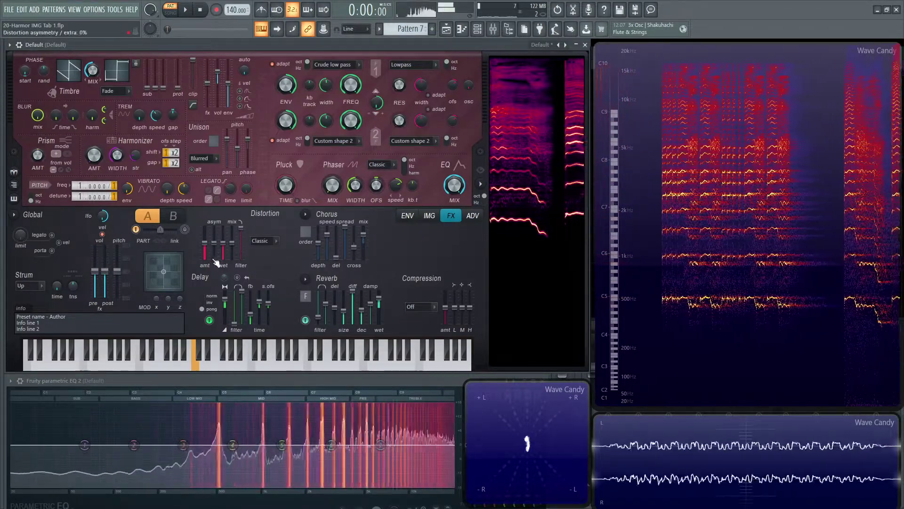
pyautogui.moveTo(223, 234); pyautogui.dragTo(223, 251)
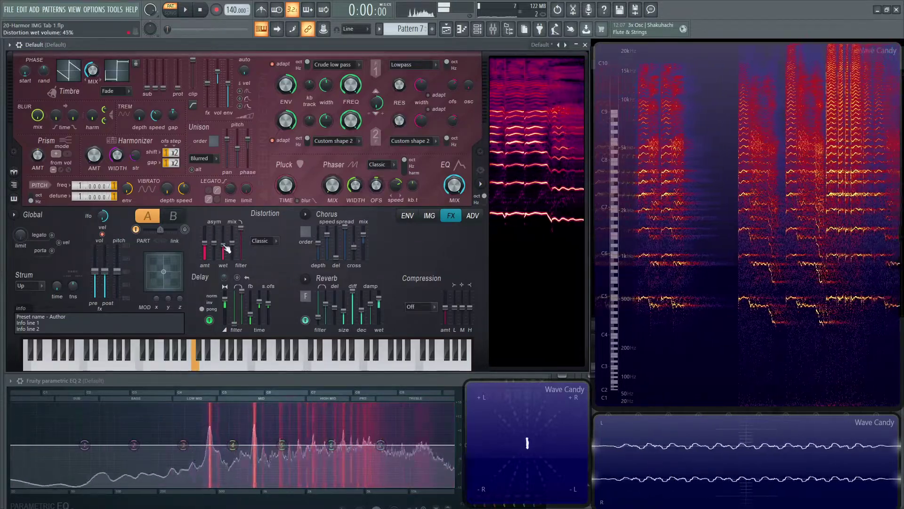
pyautogui.click(277, 241)
pyautogui.click(264, 251)
# Step: Set the chorus order to 4 and raise the phaser mix
pyautogui.moveTo(305, 231); pyautogui.dragTo(305, 224)
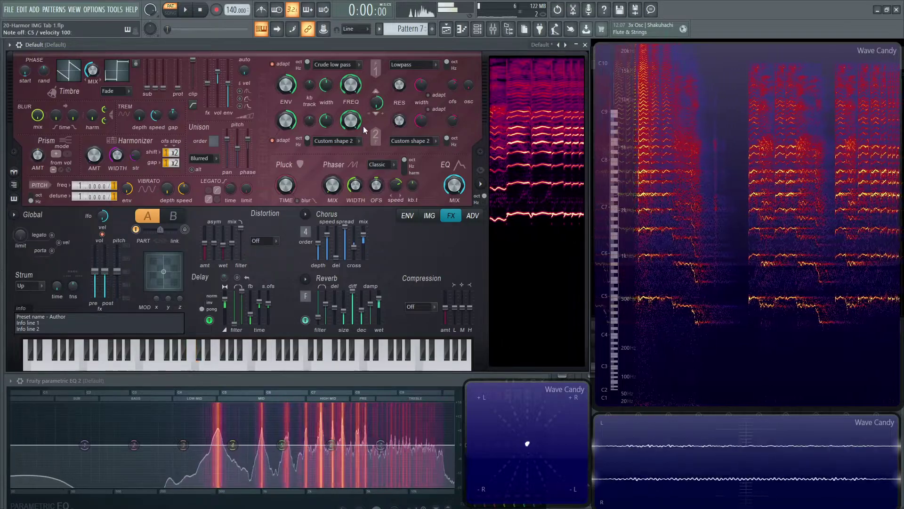
pyautogui.moveTo(332, 185); pyautogui.dragTo(356, 179)
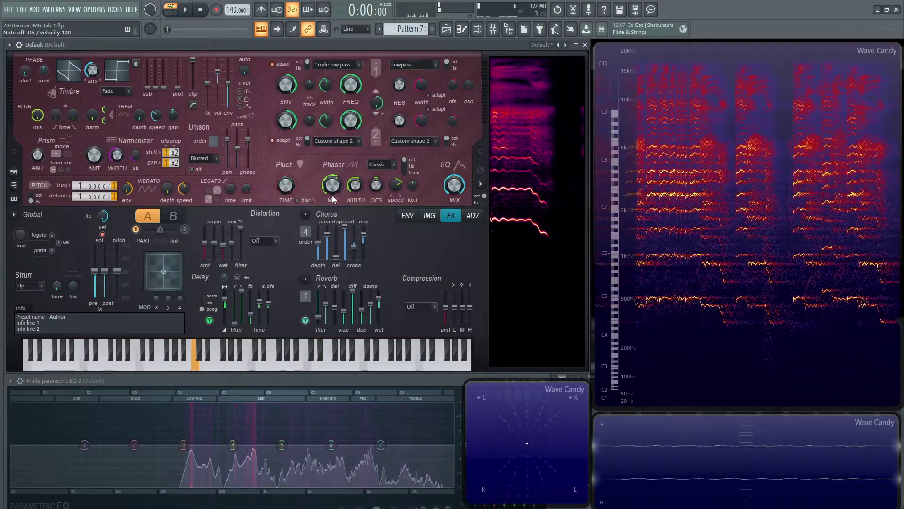
# Step: Move the image time offset slightly further into the vocal and audition it with a lower note
pyautogui.click(429, 216)
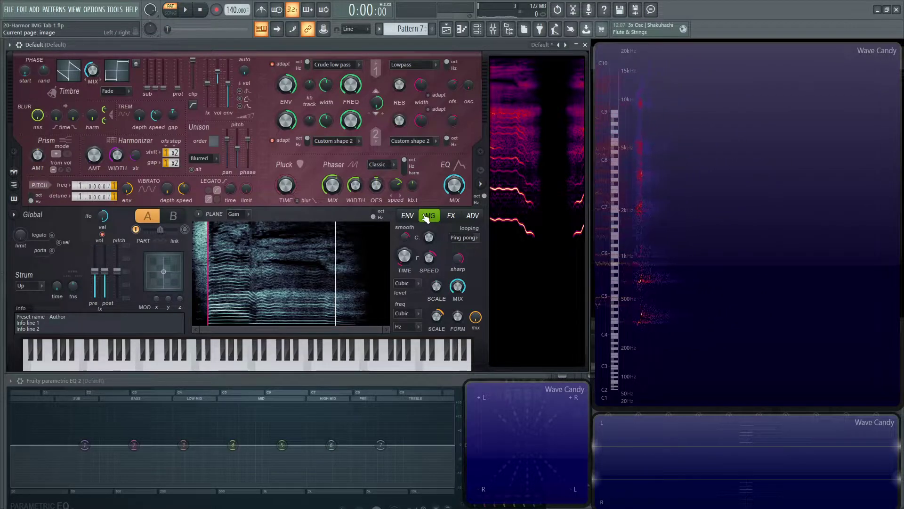
pyautogui.moveTo(404, 257); pyautogui.dragTo(405, 252)
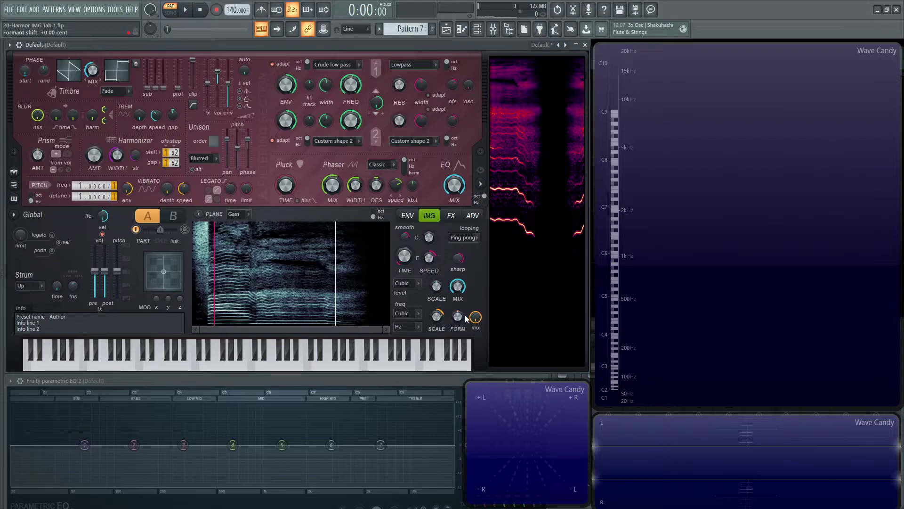
pyautogui.press('b')
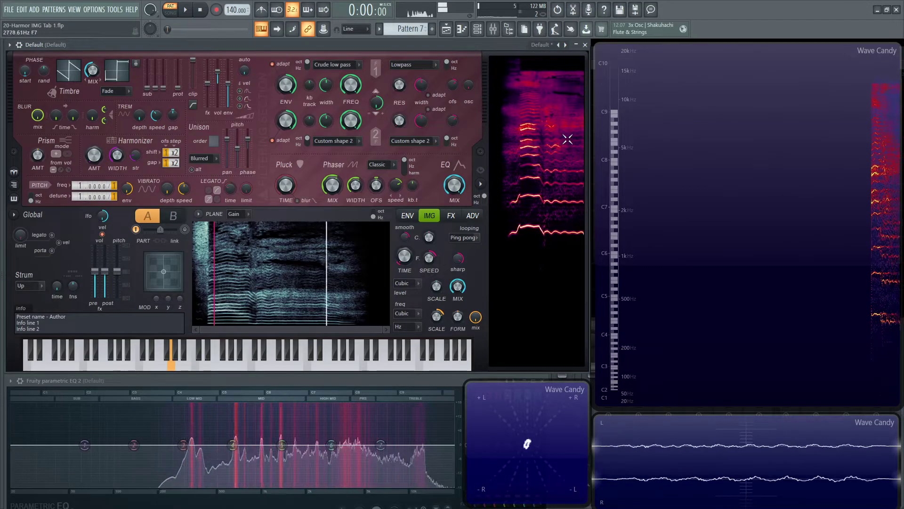